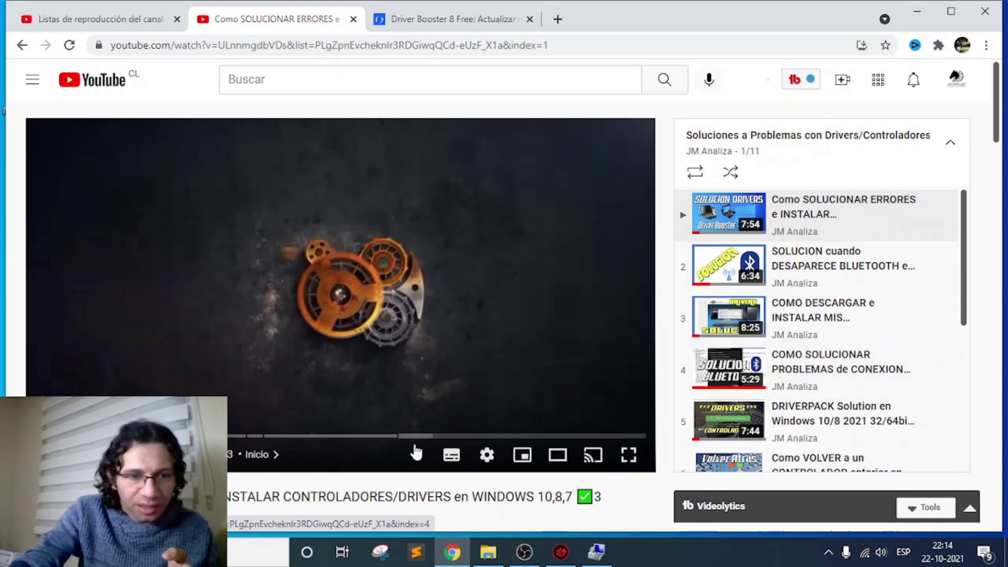
# Open the fourth video in the drivers playlist, about Bluetooth connection problems in Windows 10, and look over its page.
pyautogui.scroll(-1, 341, 288)
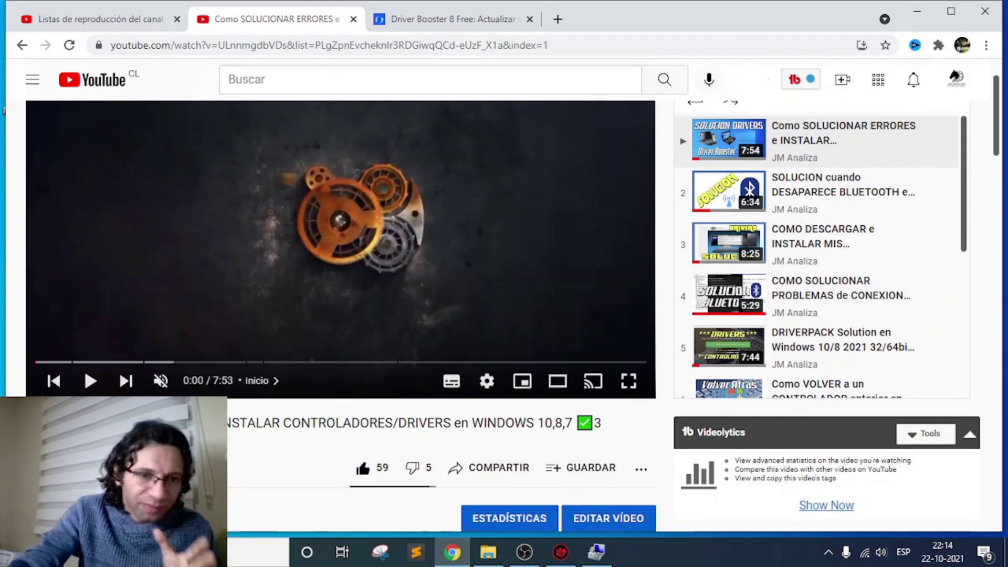
pyautogui.scroll(1, 734, 370)
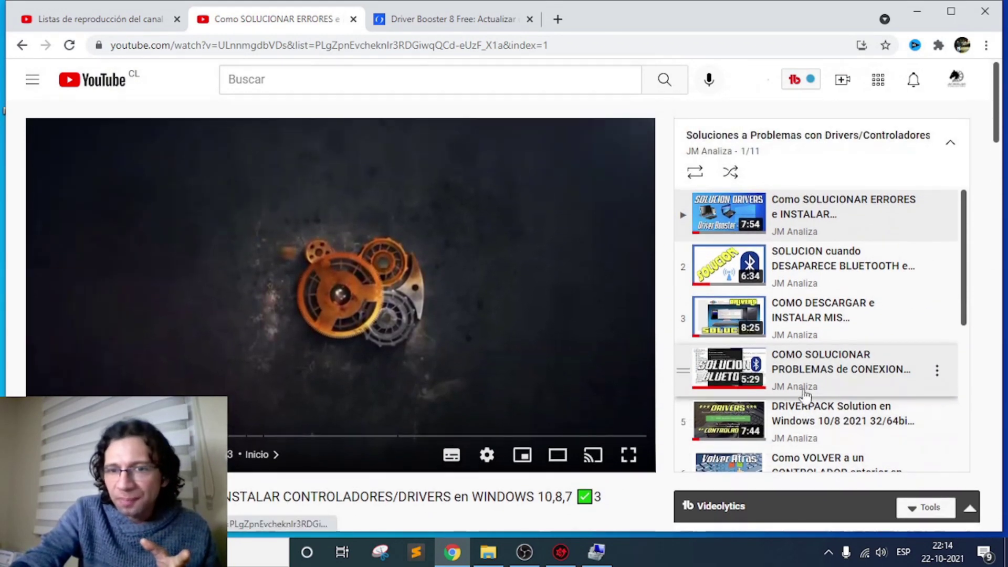
pyautogui.click(735, 371)
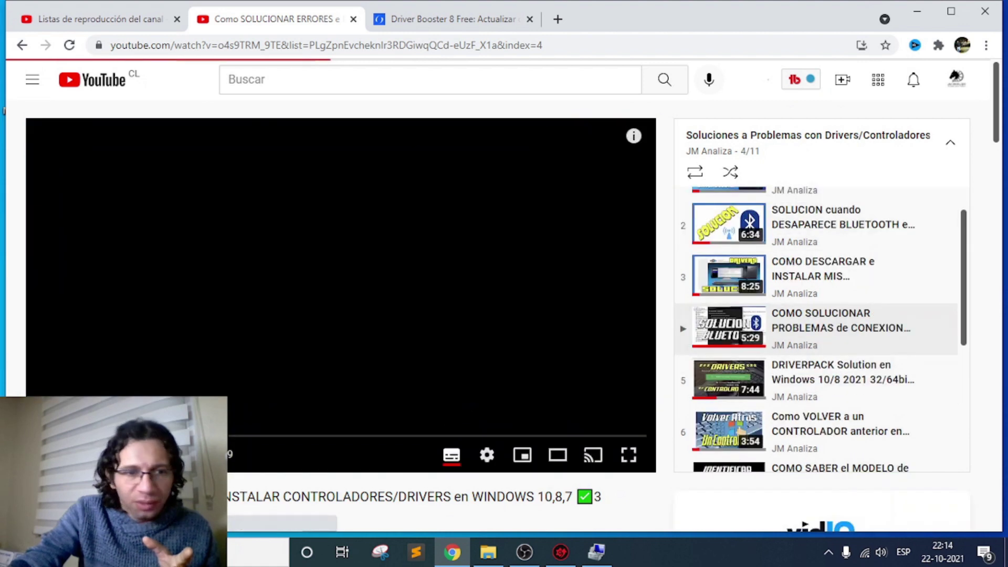
pyautogui.scroll(-1, 357, 477)
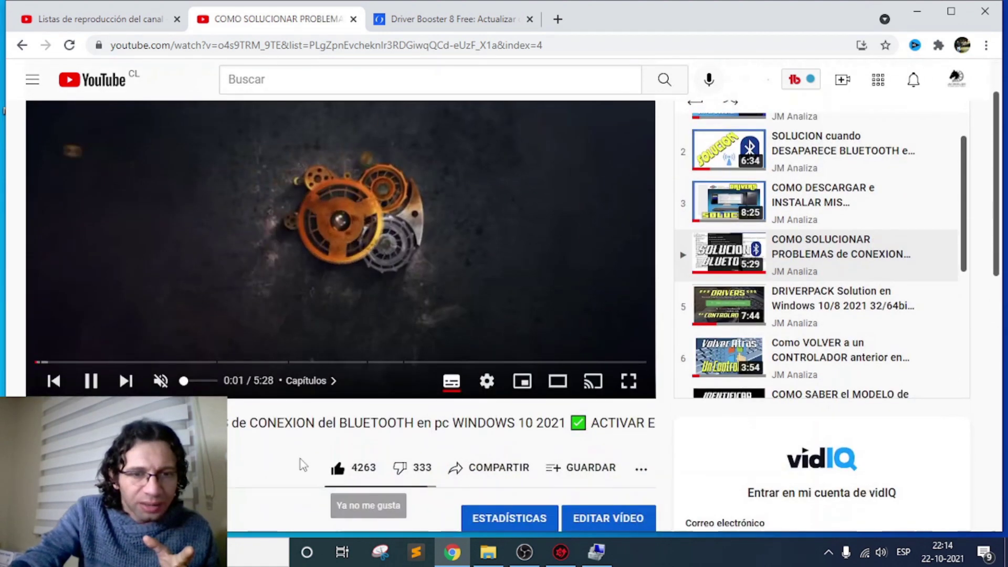
pyautogui.scroll(-1, 248, 466)
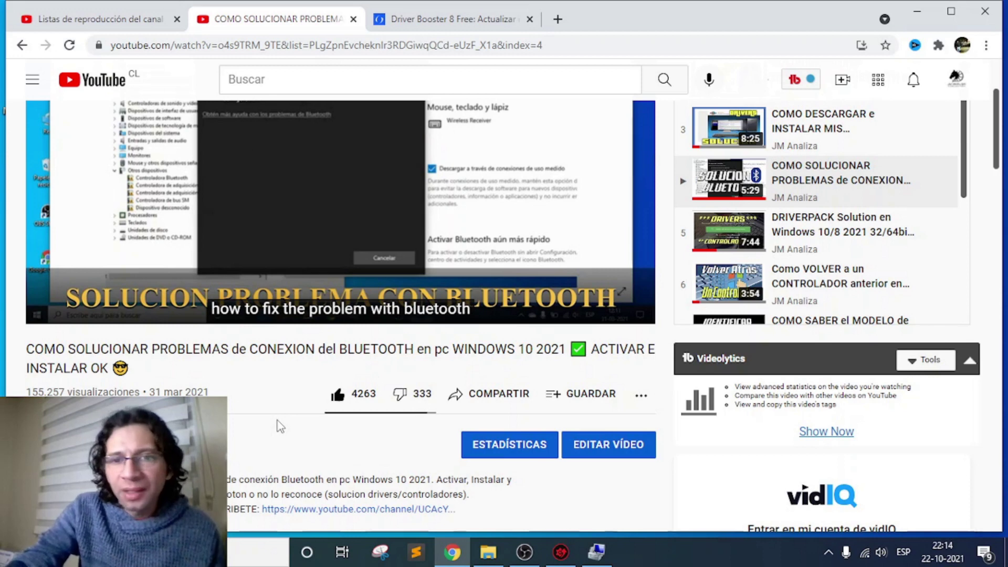
pyautogui.scroll(3, 277, 428)
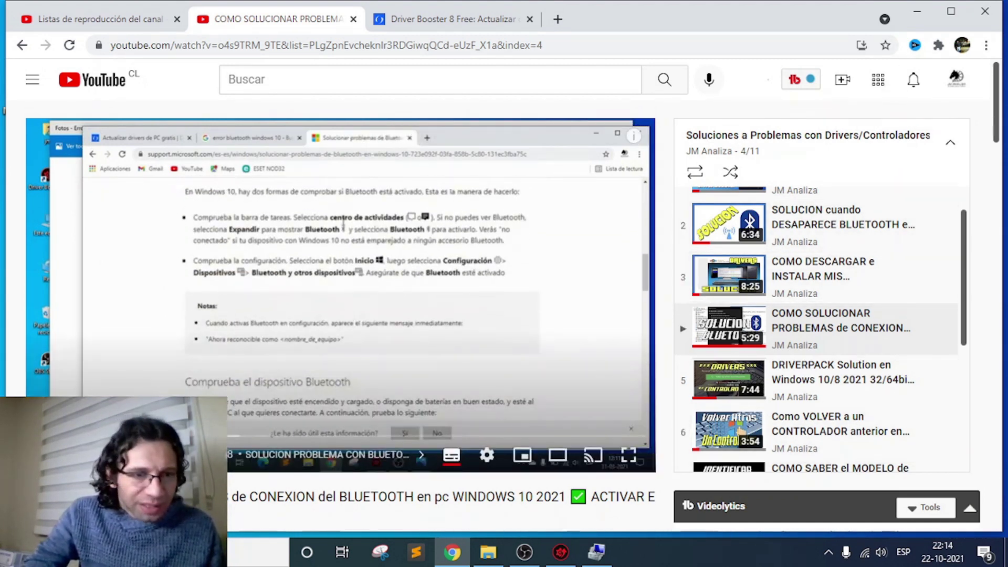
# Minimize the browser and close the already open Administración de equipos window to clear the desktop.
pyautogui.click(918, 12)
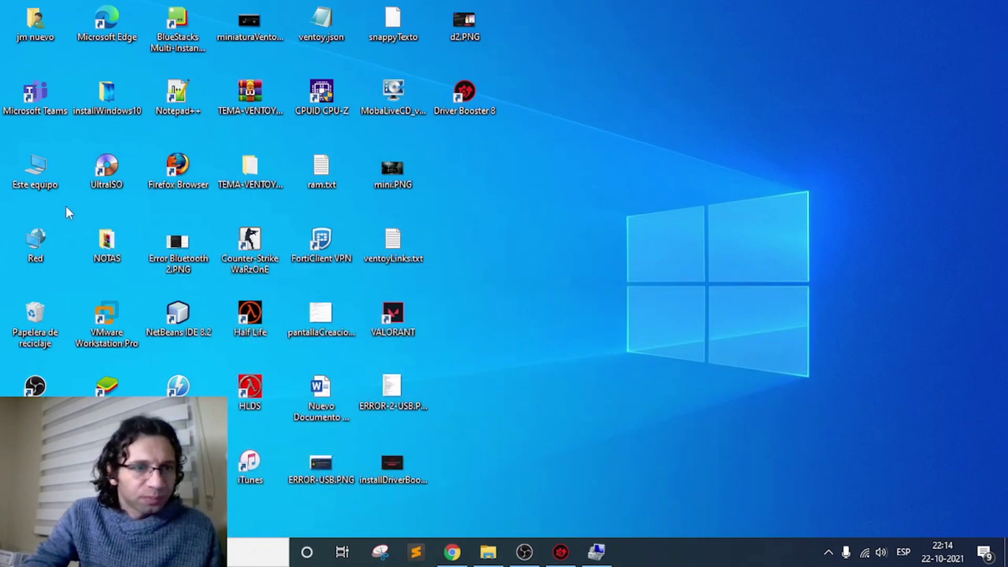
pyautogui.click(596, 551)
pyautogui.rightClick(596, 551)
pyautogui.click(725, 20)
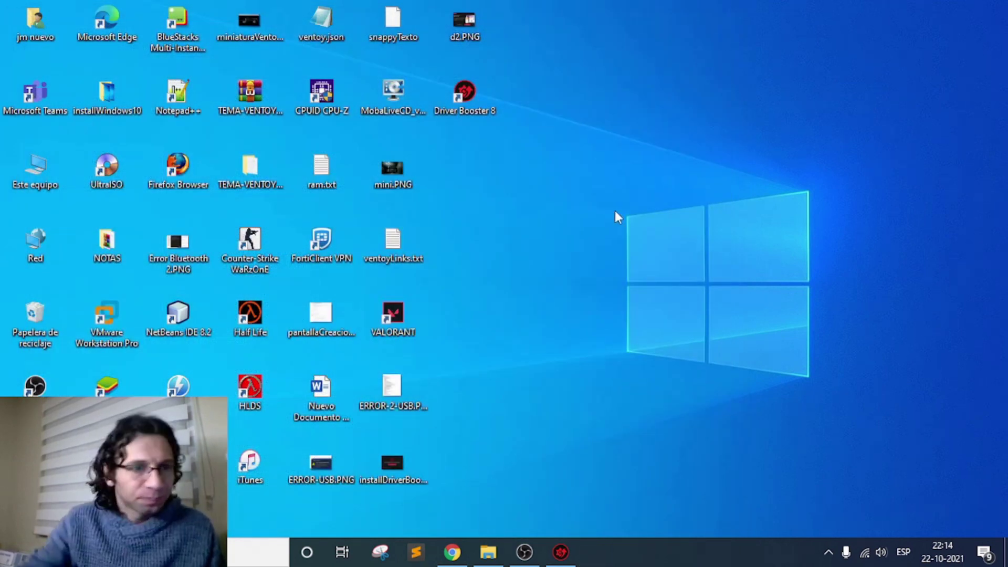
# Open Administración de equipos for Este equipo, show Administrador de dispositivos and collapse the network adapters category.
pyautogui.rightClick(31, 172)
pyautogui.click(69, 215)
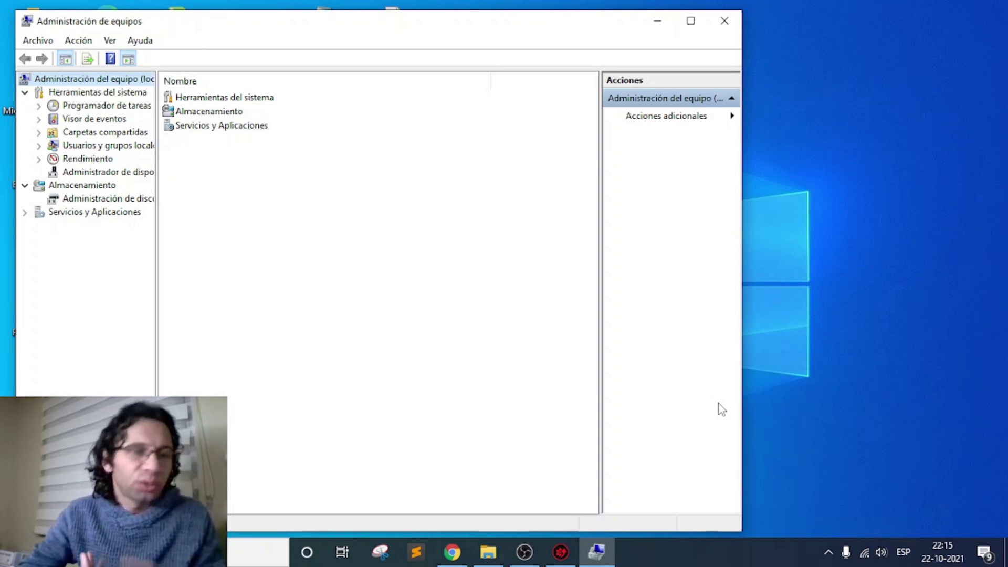
pyautogui.click(96, 176)
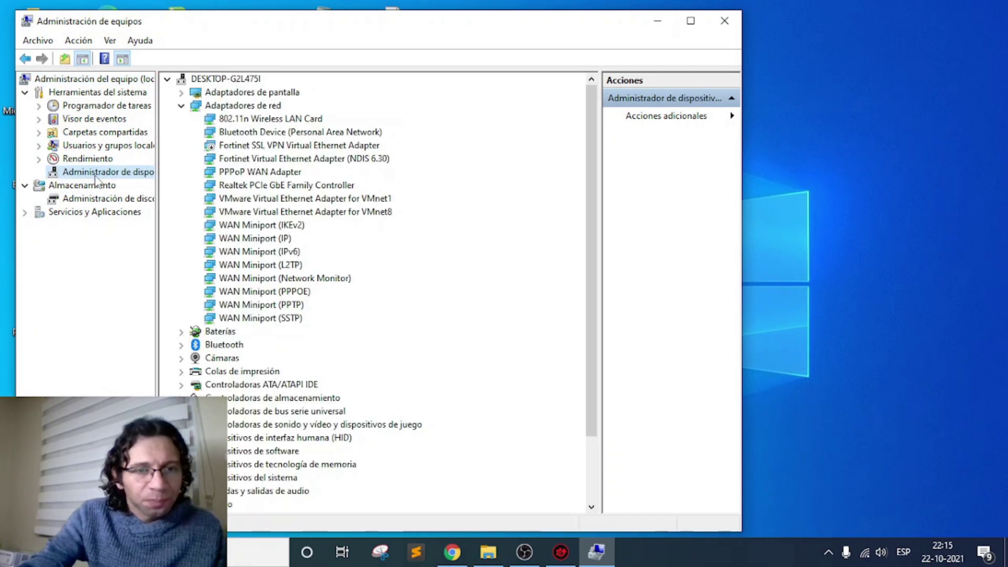
pyautogui.click(182, 105)
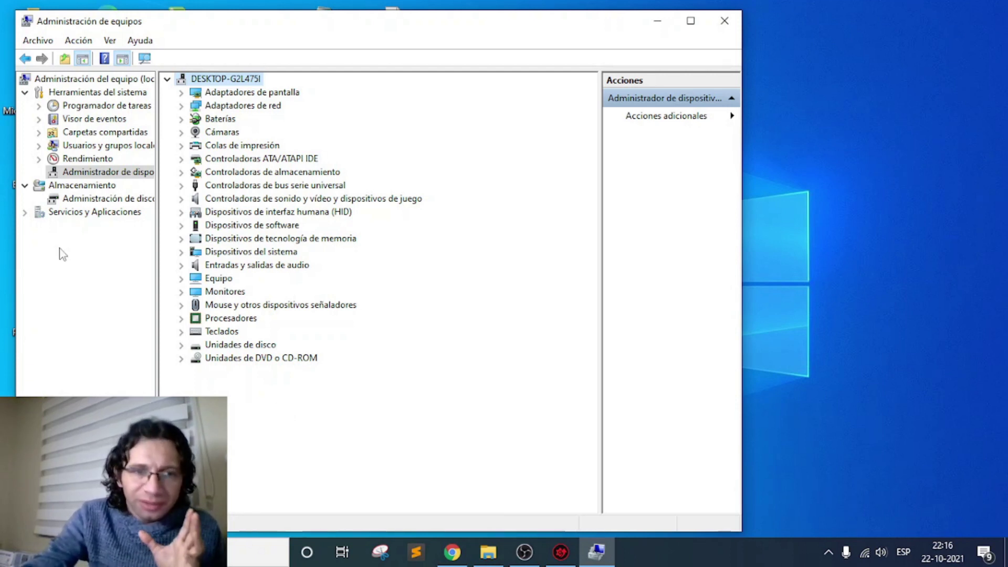
# Scan the computer for hardware changes and check the hidden notification icons for Bluetooth.
pyautogui.rightClick(207, 82)
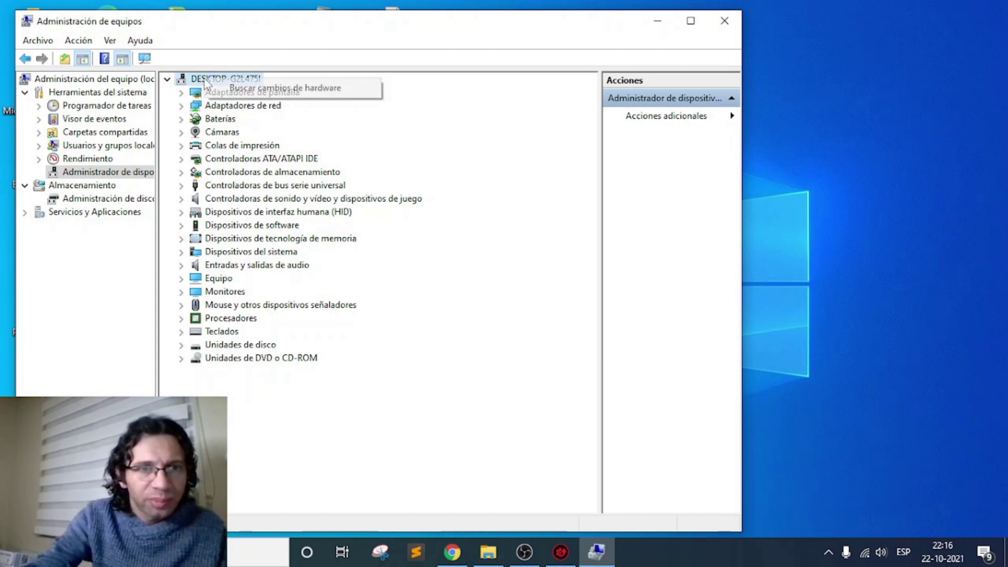
pyautogui.click(293, 90)
pyautogui.click(829, 554)
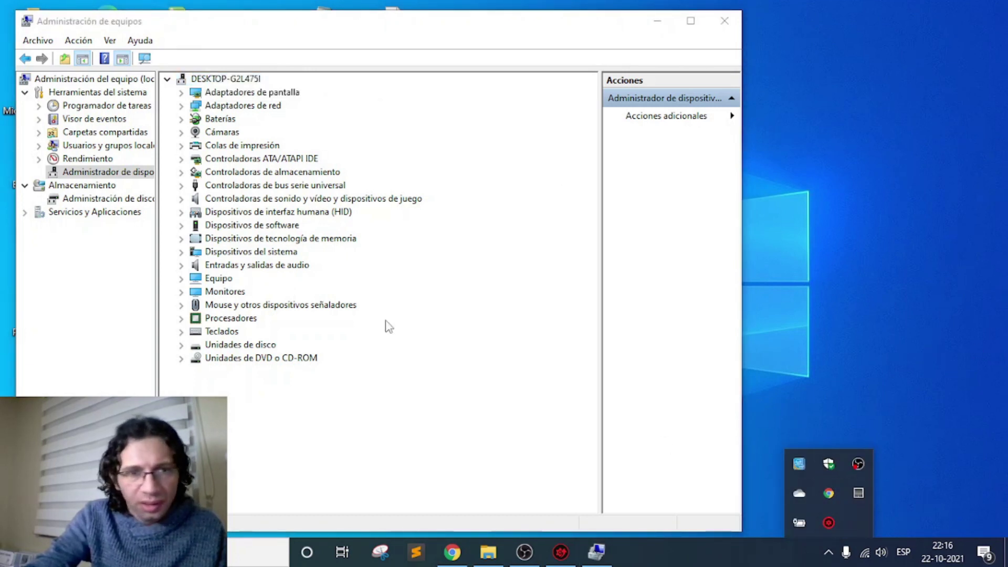
# Repeat the scan for hardware changes on the computer and expand the Bluetooth category.
pyautogui.click(185, 80)
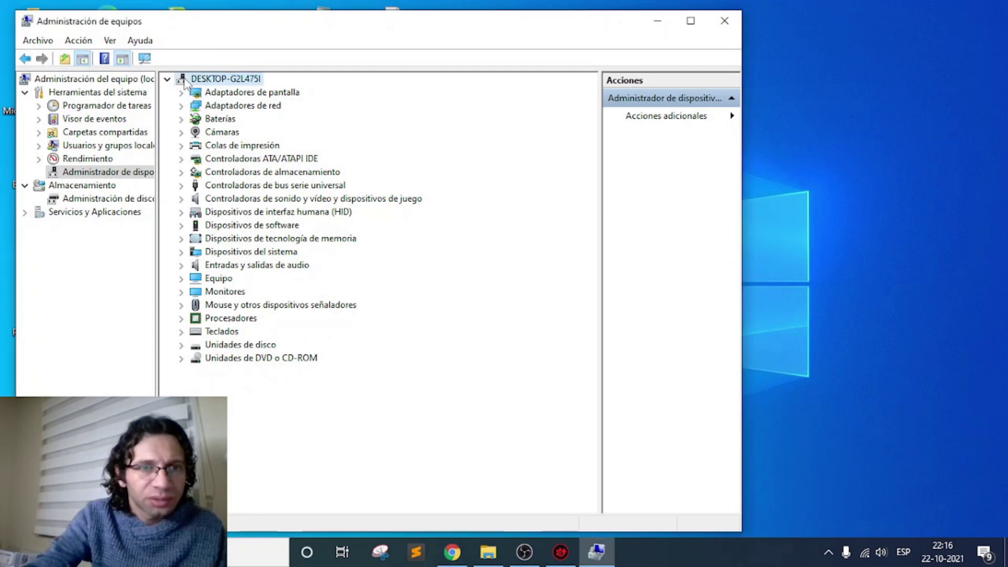
pyautogui.rightClick(186, 80)
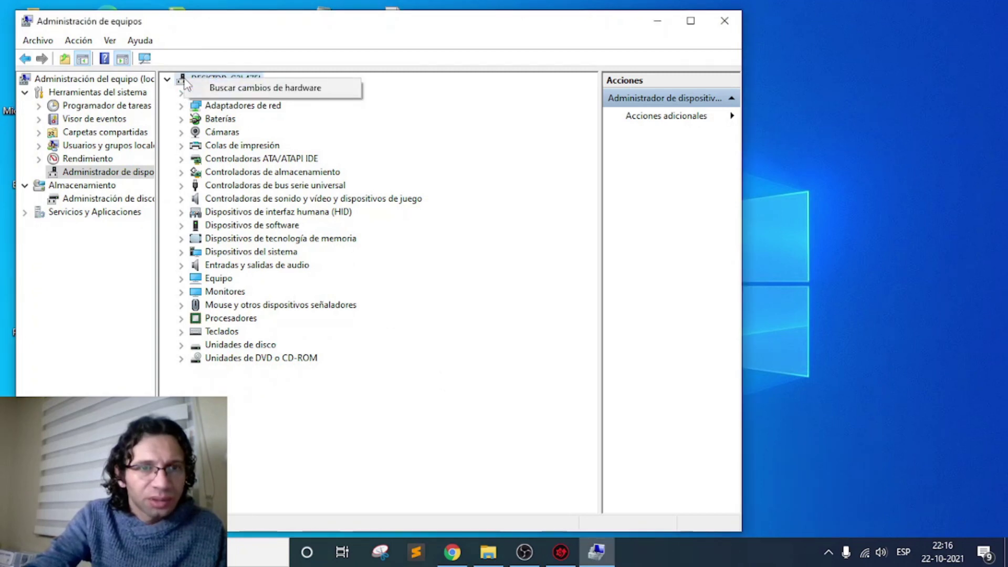
pyautogui.click(251, 88)
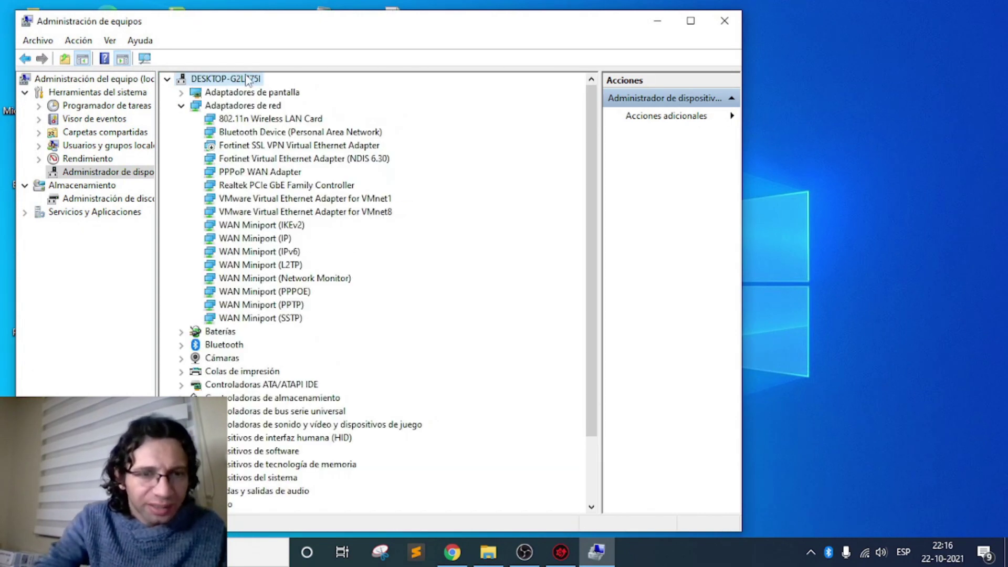
pyautogui.click(181, 345)
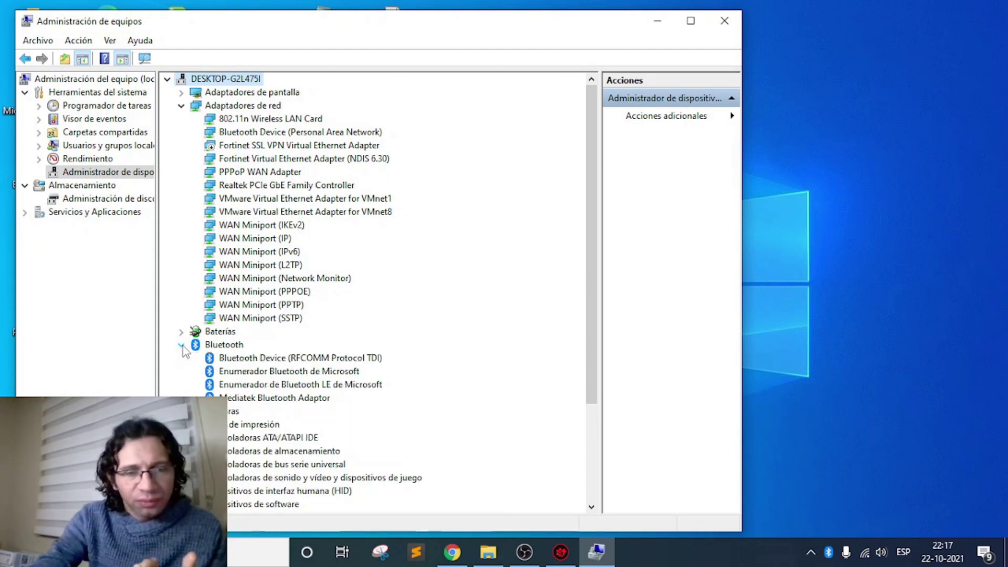
# Review the computer's hardware-scan option, then collapse the network adapters and select the Bluetooth category.
pyautogui.rightClick(227, 80)
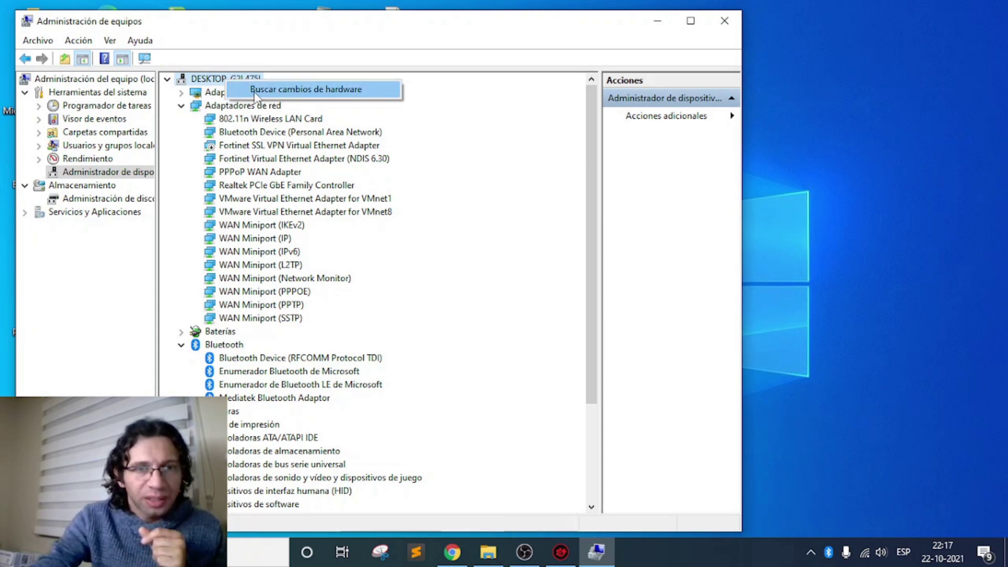
pyautogui.click(301, 90)
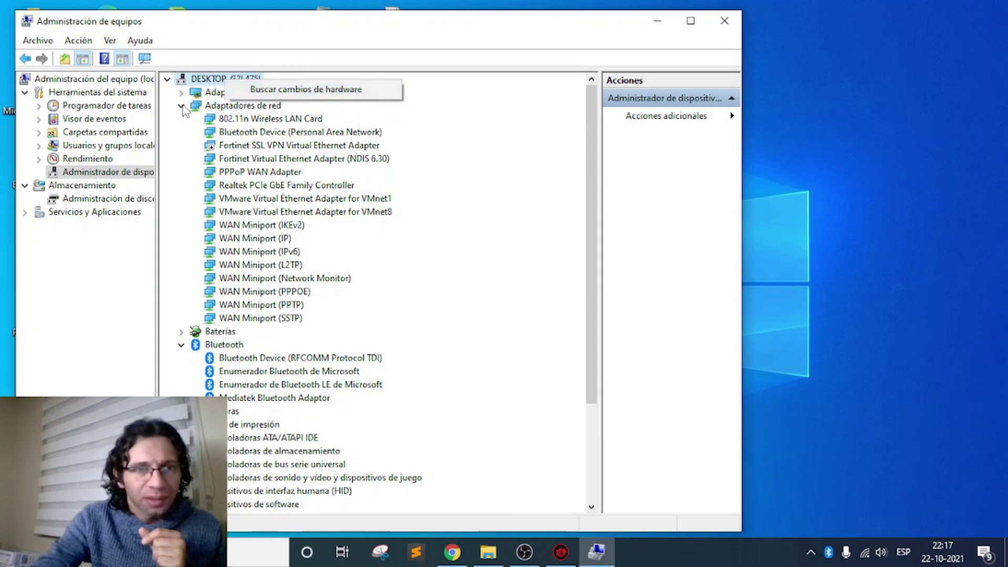
pyautogui.click(231, 134)
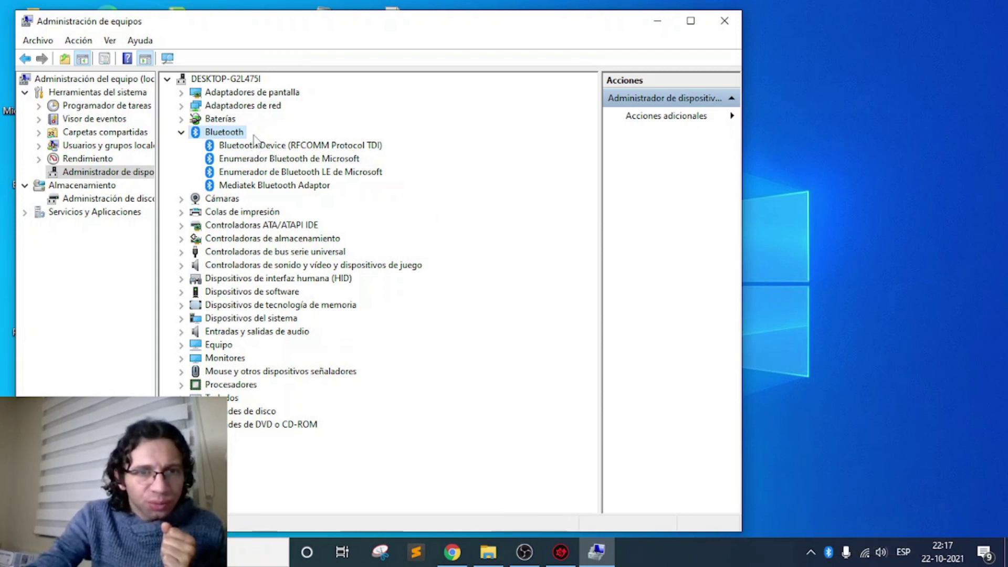
# Disable the Bluetooth Device (RFCOMM Protocol TDI) with confirmation, and enable it again.
pyautogui.click(242, 148)
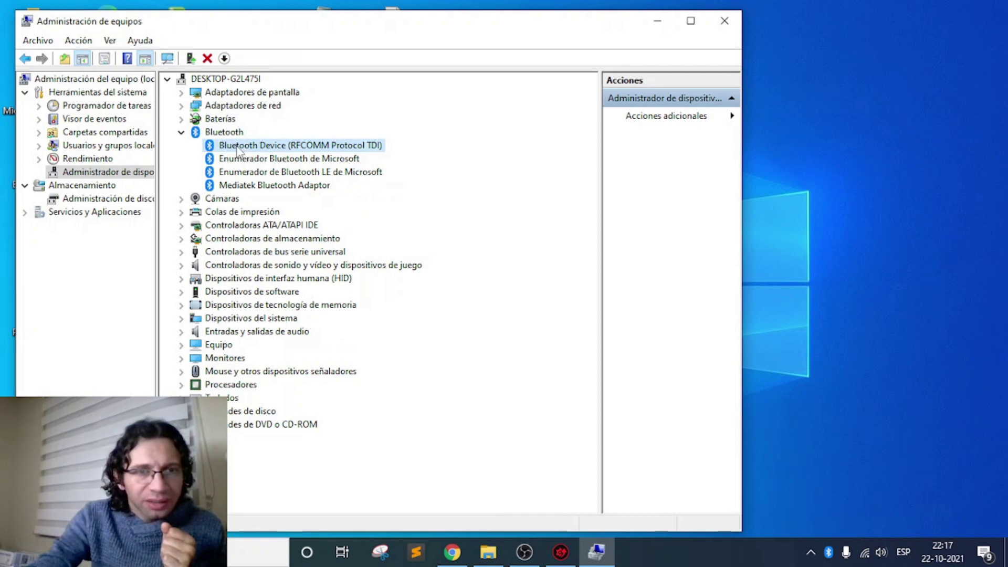
pyautogui.rightClick(228, 149)
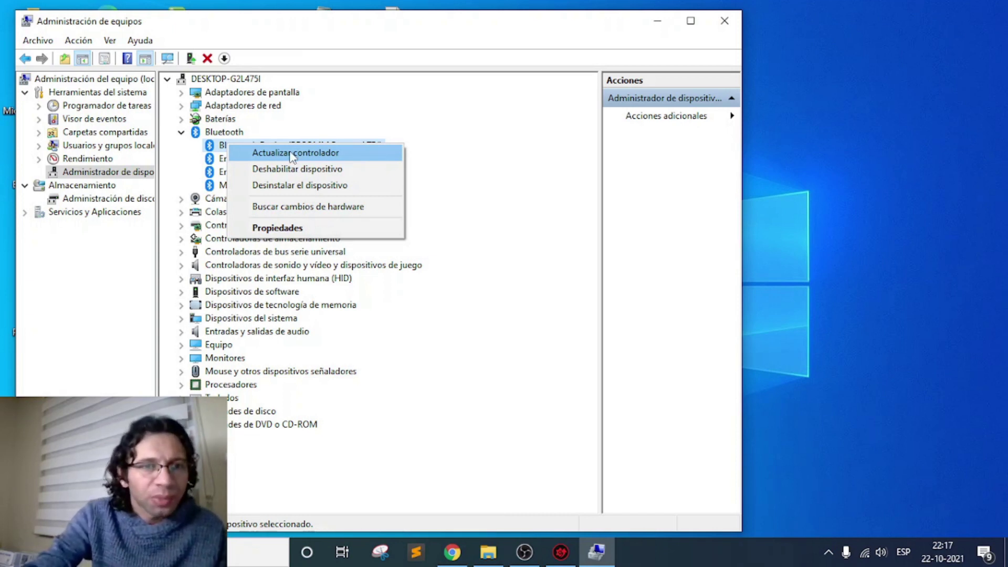
pyautogui.click(217, 150)
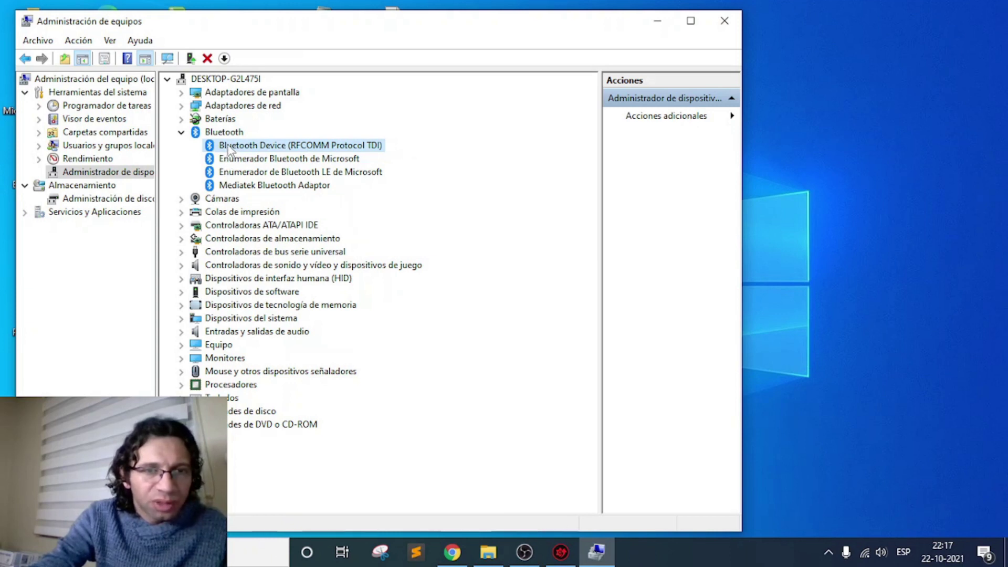
pyautogui.rightClick(273, 146)
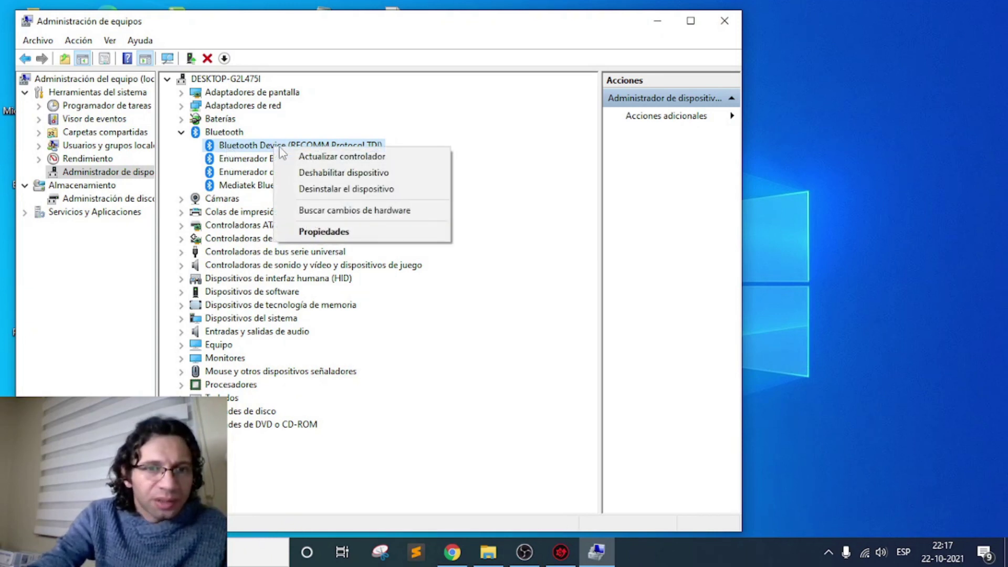
pyautogui.click(328, 173)
pyautogui.click(548, 292)
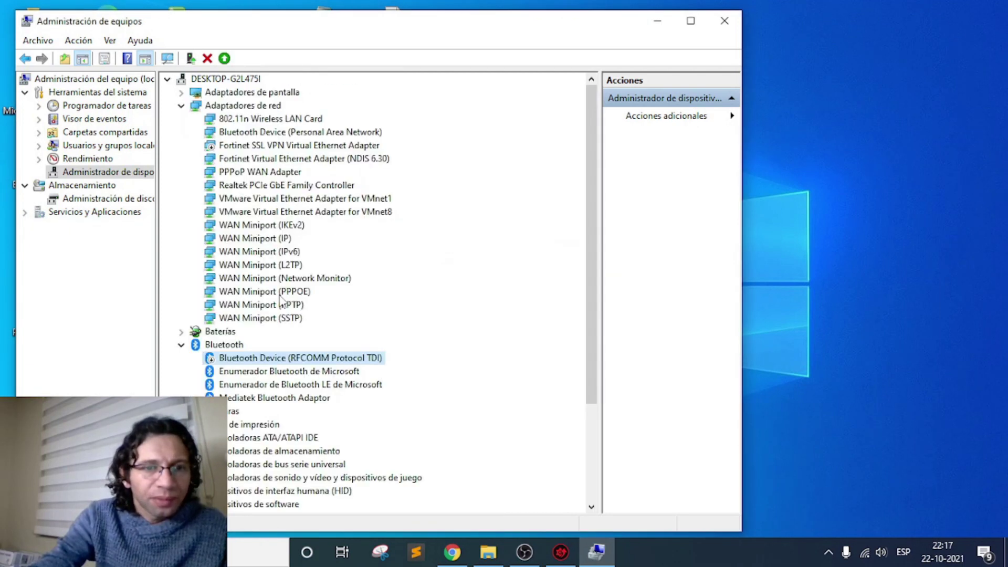
pyautogui.rightClick(256, 360)
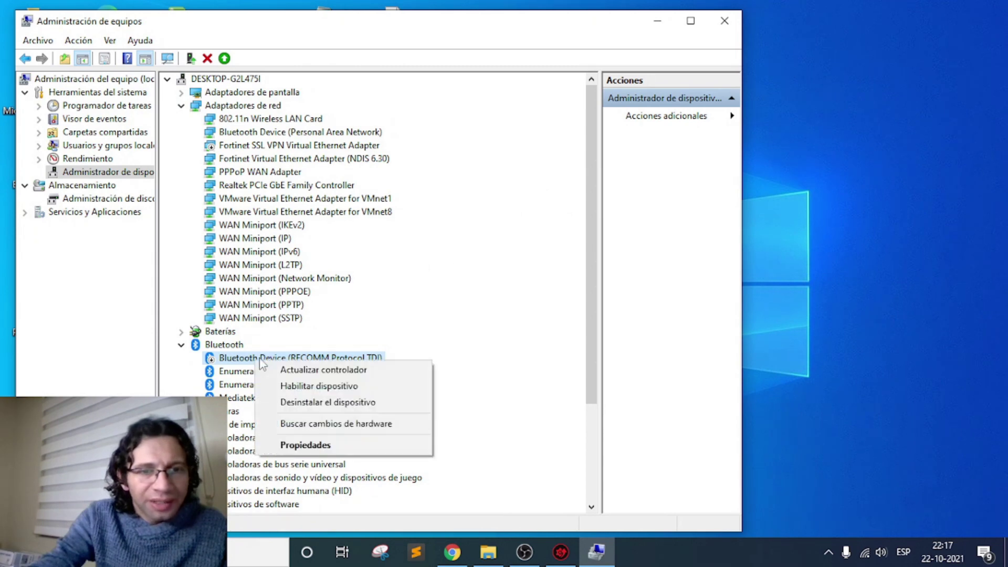
pyautogui.click(311, 389)
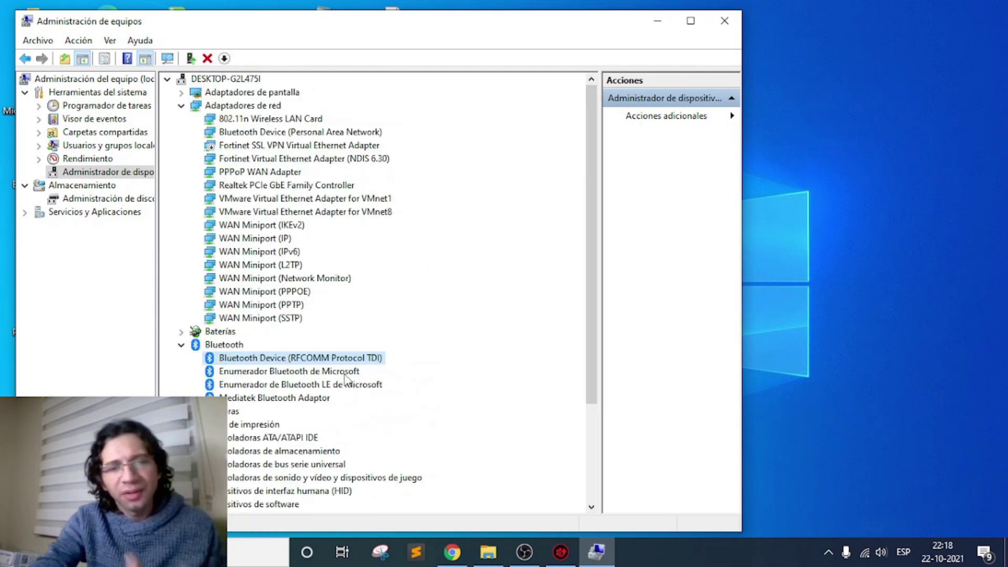
# Look over the device actions for Enumerador Bluetooth de Microsoft and the options of the hidden Bluetooth notification icon.
pyautogui.click(230, 374)
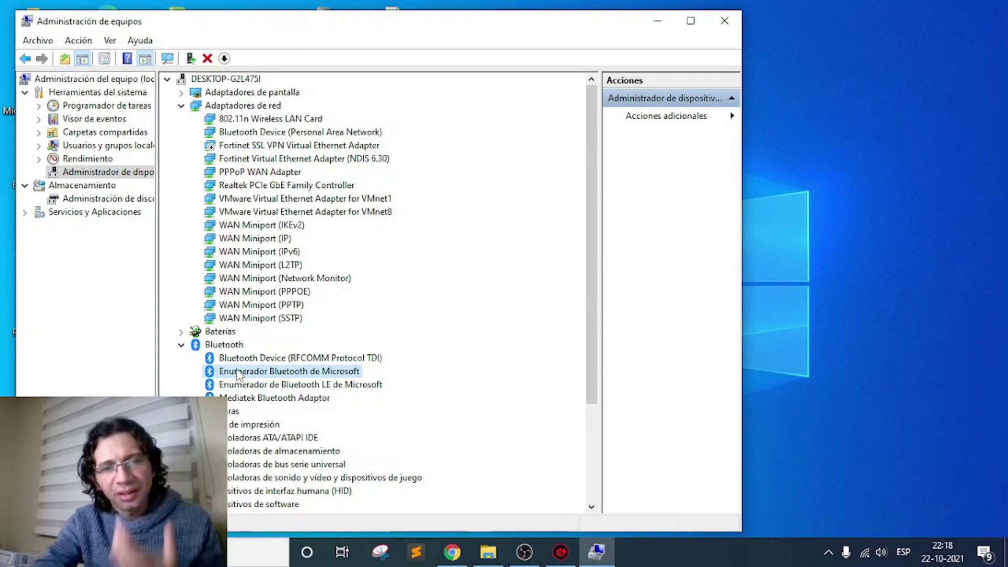
pyautogui.rightClick(241, 372)
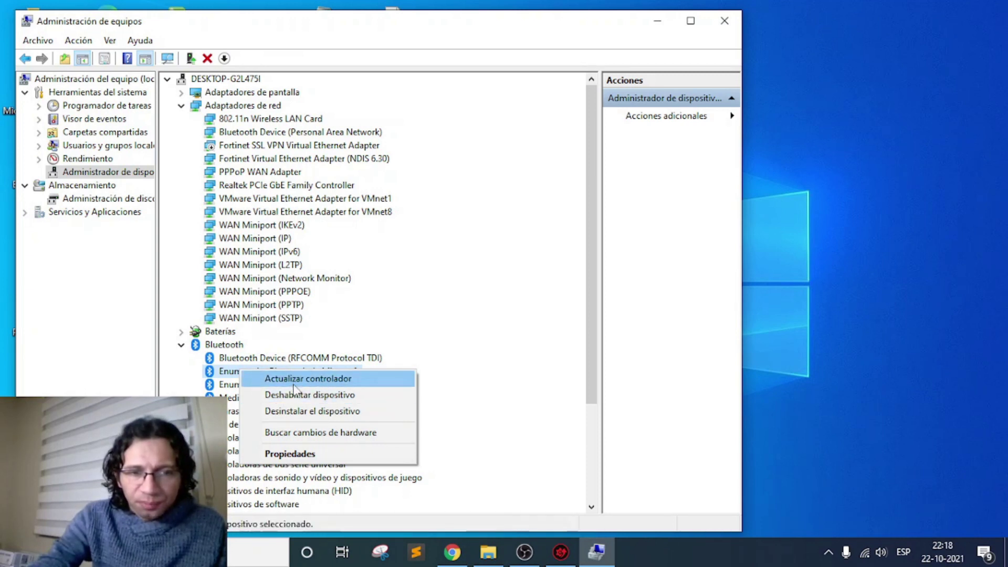
pyautogui.click(833, 538)
pyautogui.click(834, 541)
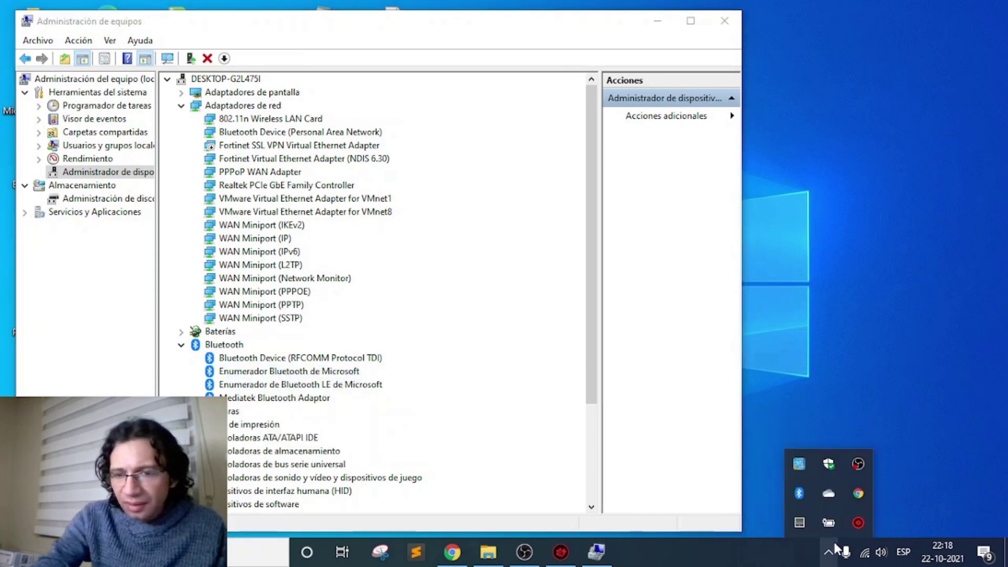
pyautogui.rightClick(798, 494)
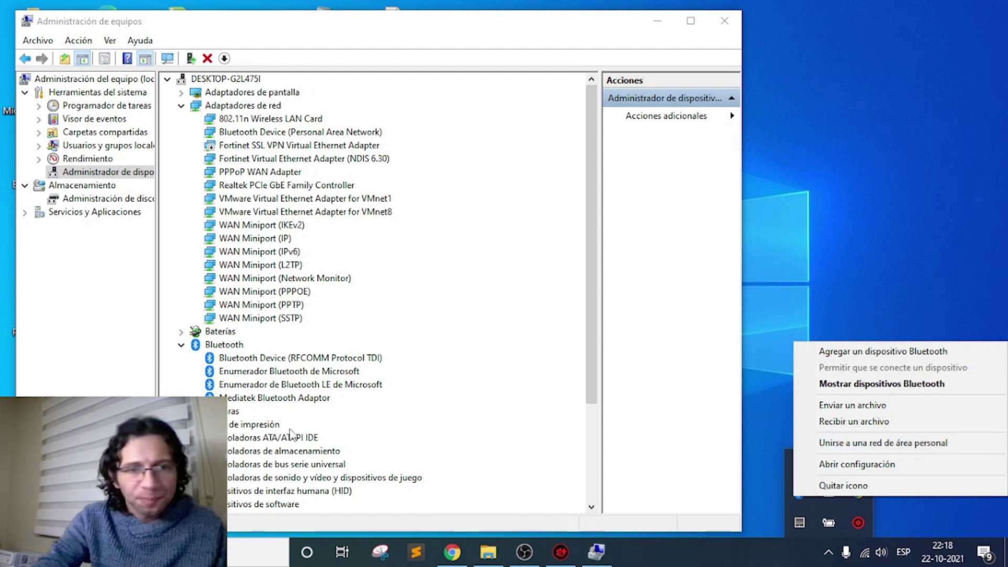
# Dismiss the Enumerador Bluetooth de Microsoft device actions without choosing one, and collapse the Bluetooth and network adapters categories.
pyautogui.click(233, 359)
pyautogui.rightClick(247, 370)
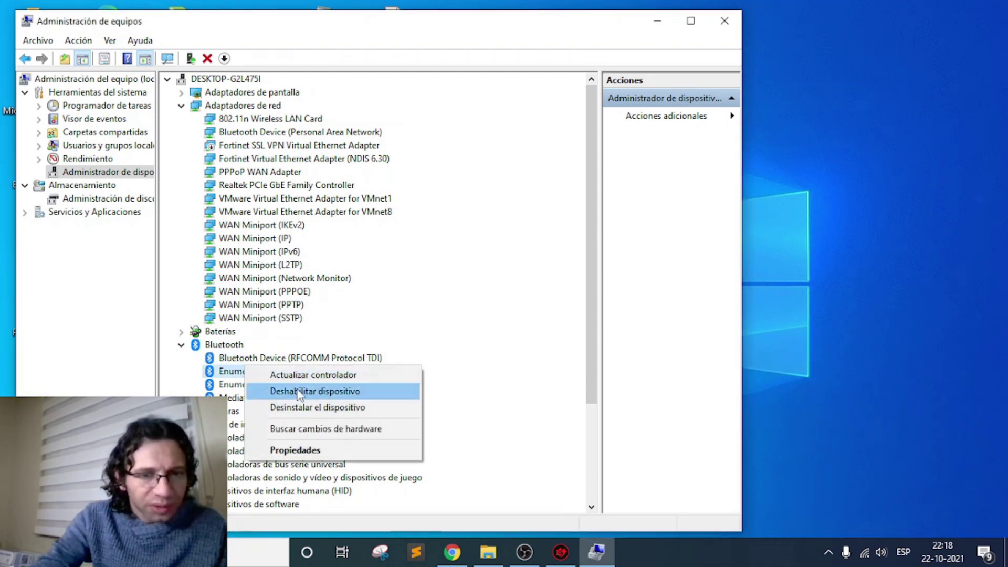
pyautogui.click(788, 293)
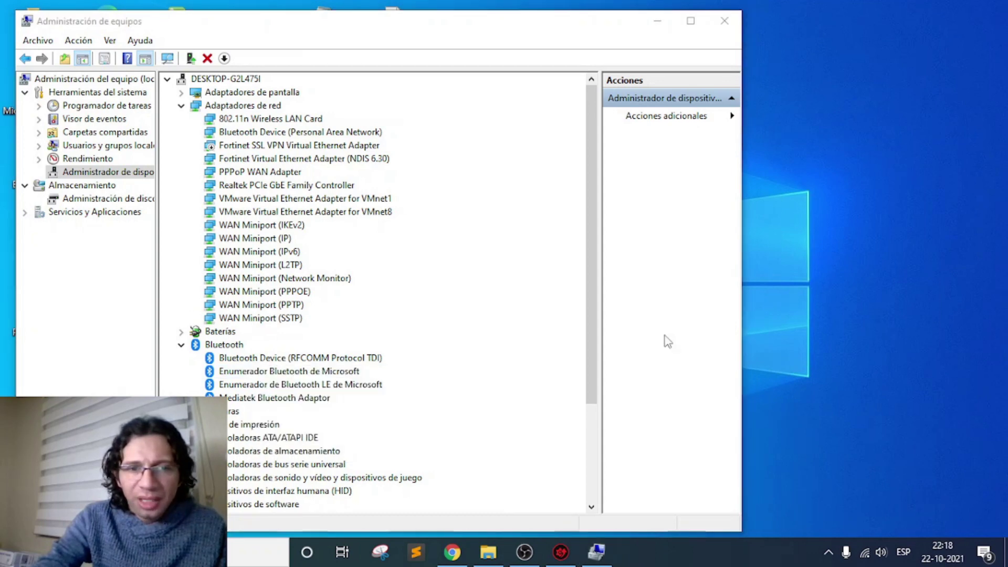
pyautogui.click(181, 344)
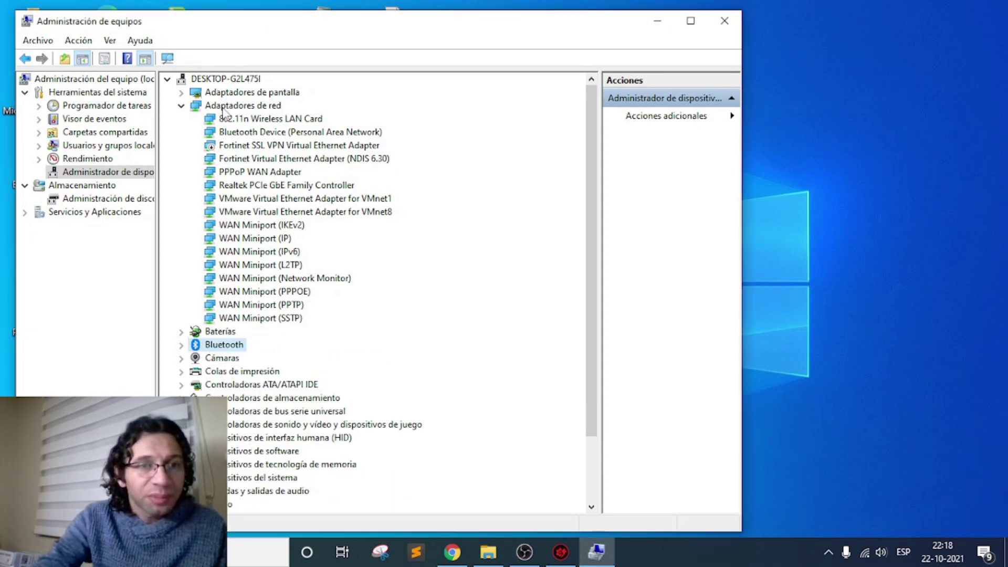
pyautogui.click(181, 105)
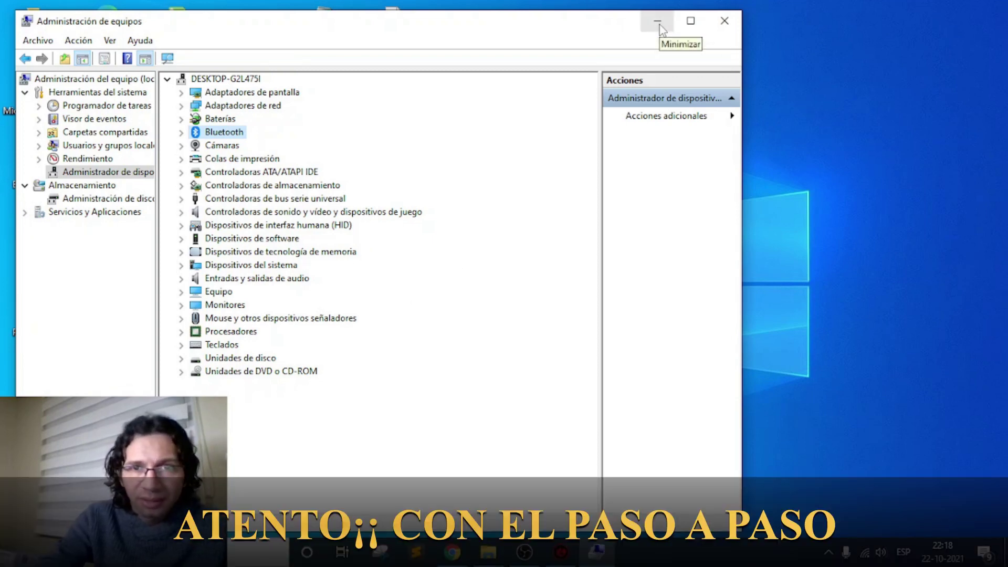
# Switch to Chrome, view the Driver Booster 8 Free download page, select its address iobit.com/es/driver-booster-free.php, and return to the desktop.
pyautogui.click(659, 22)
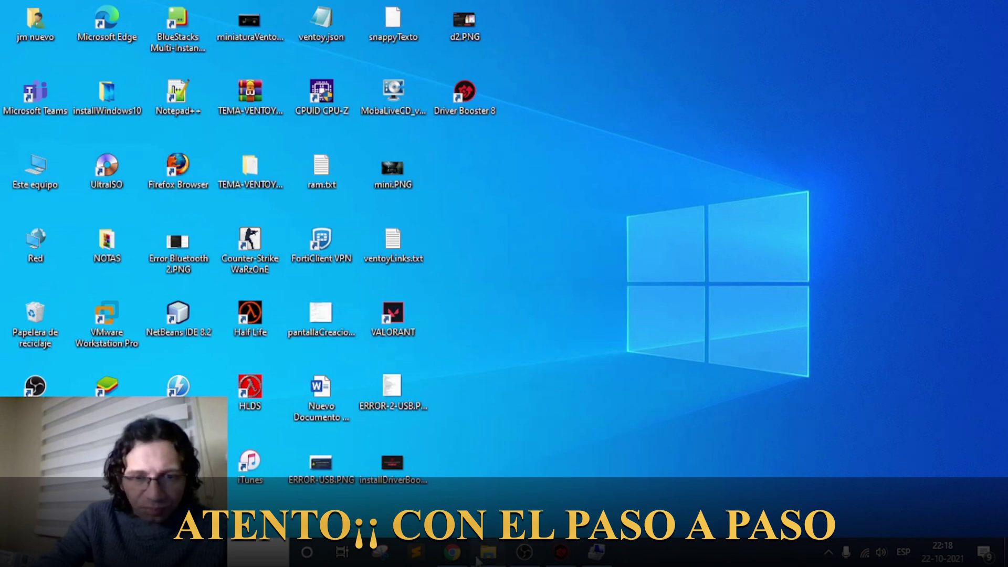
pyautogui.click(454, 552)
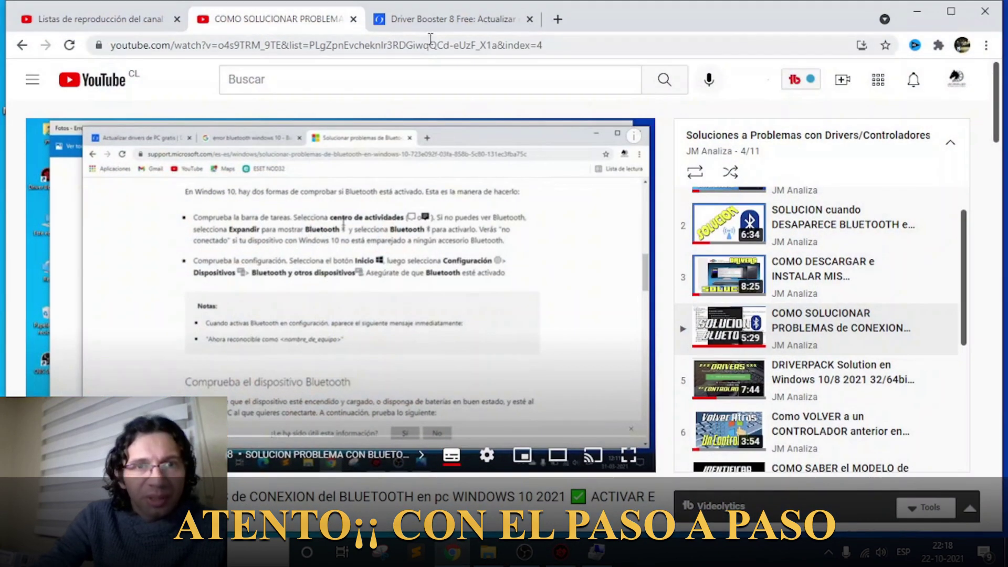
pyautogui.click(446, 23)
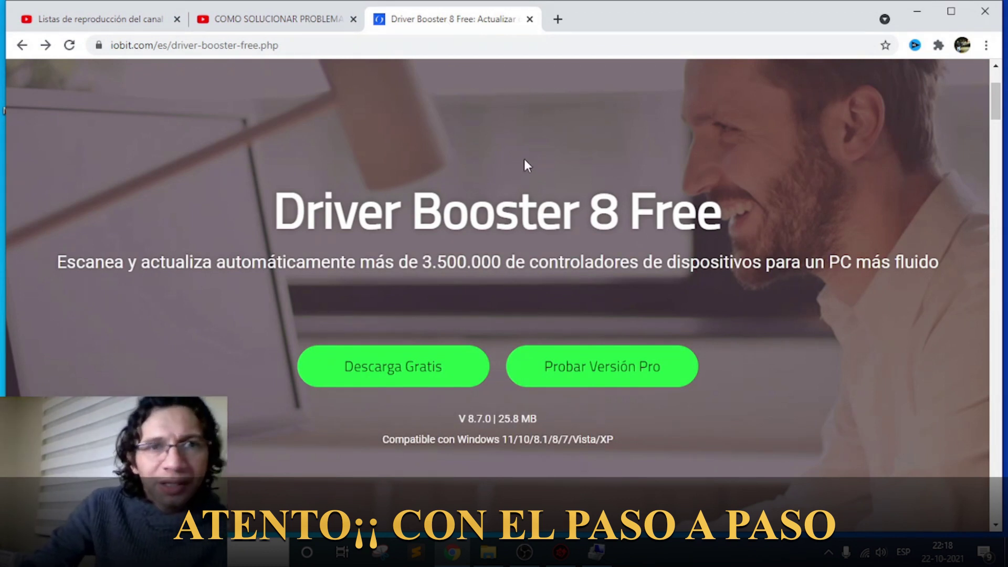
pyautogui.click(290, 45)
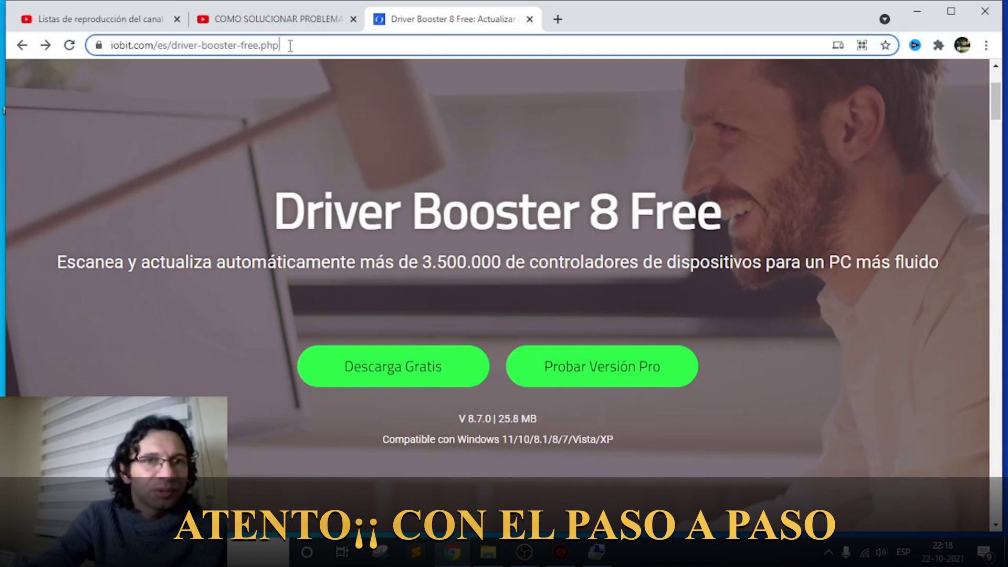
pyautogui.hotkey('ctrl', 'a')
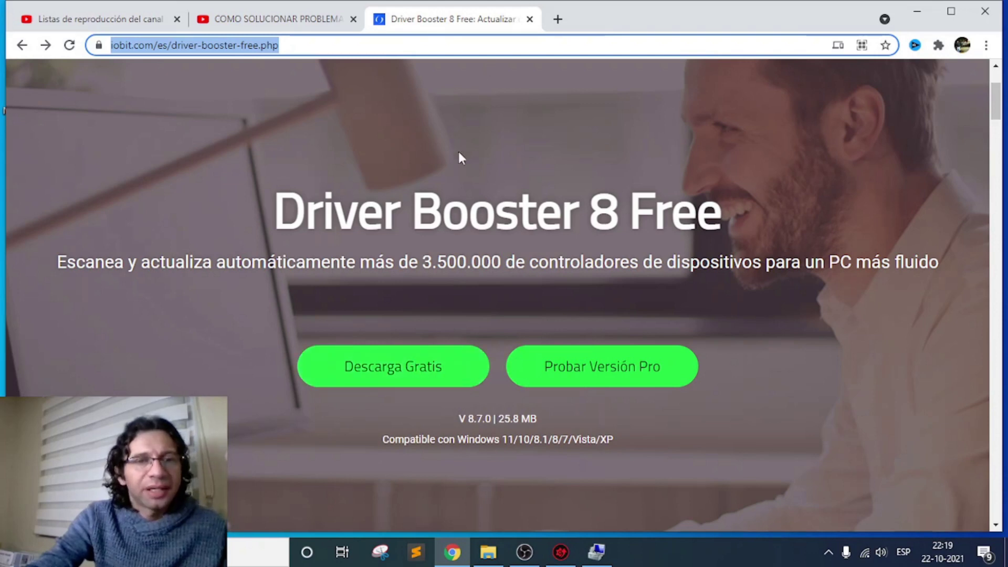
pyautogui.click(923, 14)
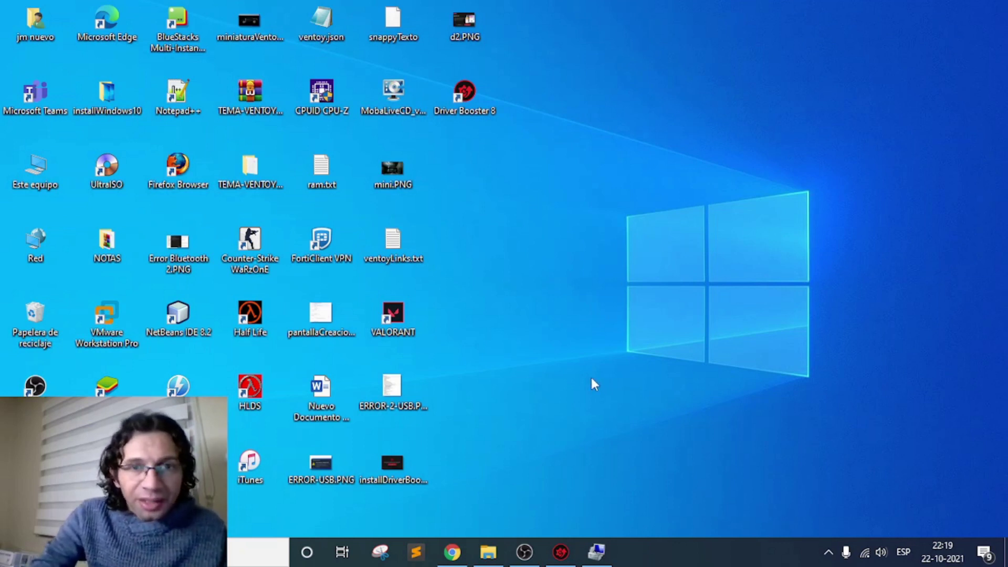
# View the installer screenshots installDriverBooster.PNG, enlarged for reading, and d2.PNG from the desktop, closing each one.
pyautogui.doubleClick(410, 467)
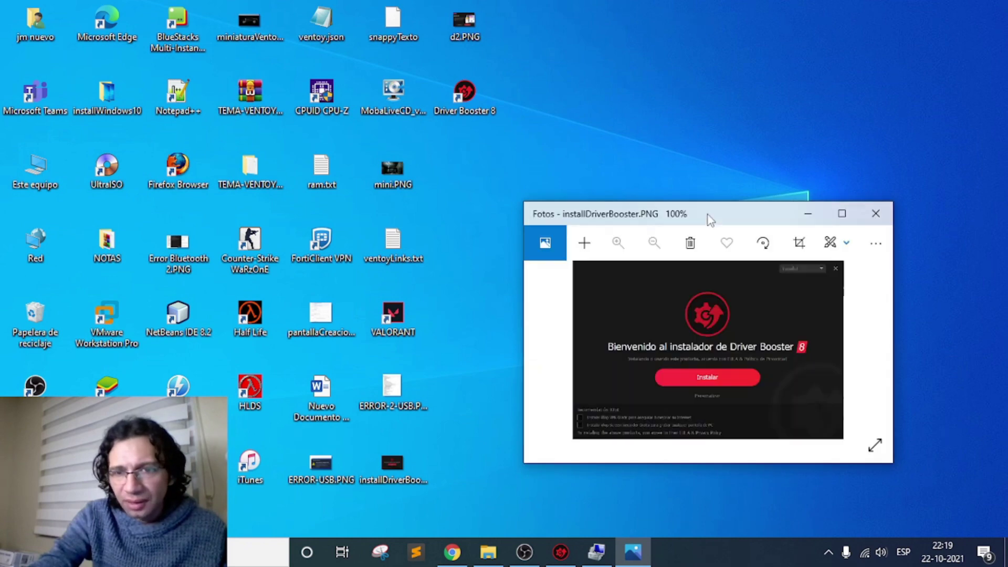
pyautogui.moveTo(524, 202); pyautogui.dragTo(220, 86)
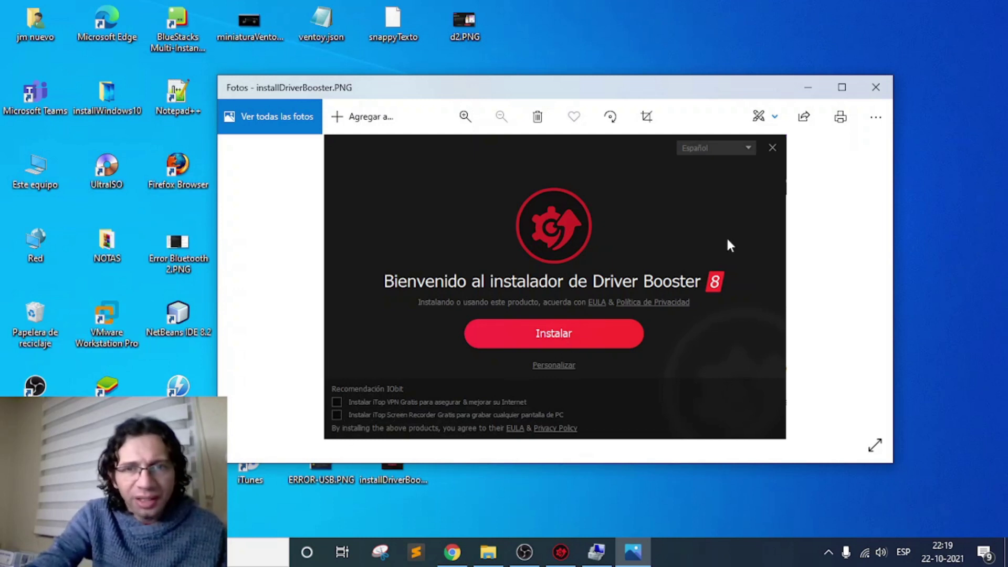
pyautogui.click(875, 87)
pyautogui.doubleClick(476, 21)
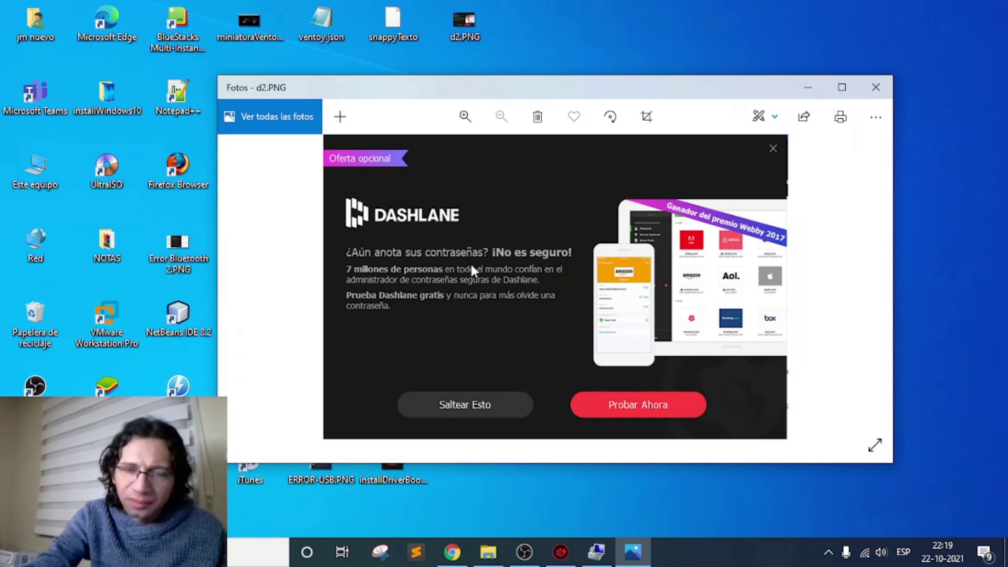
pyautogui.click(887, 81)
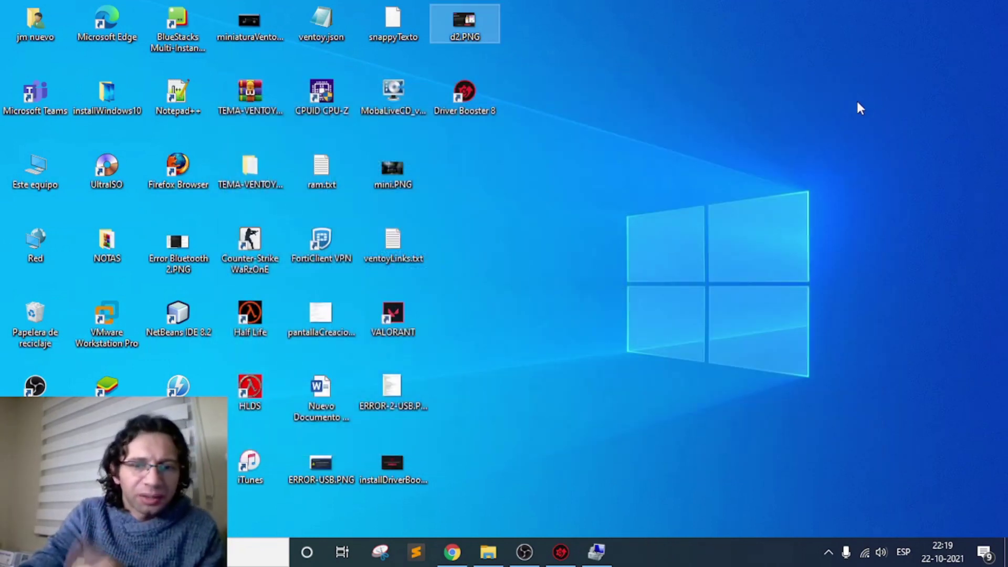
# Switch to Driver Booster, return to its main screen and run a new driver scan.
pyautogui.click(560, 555)
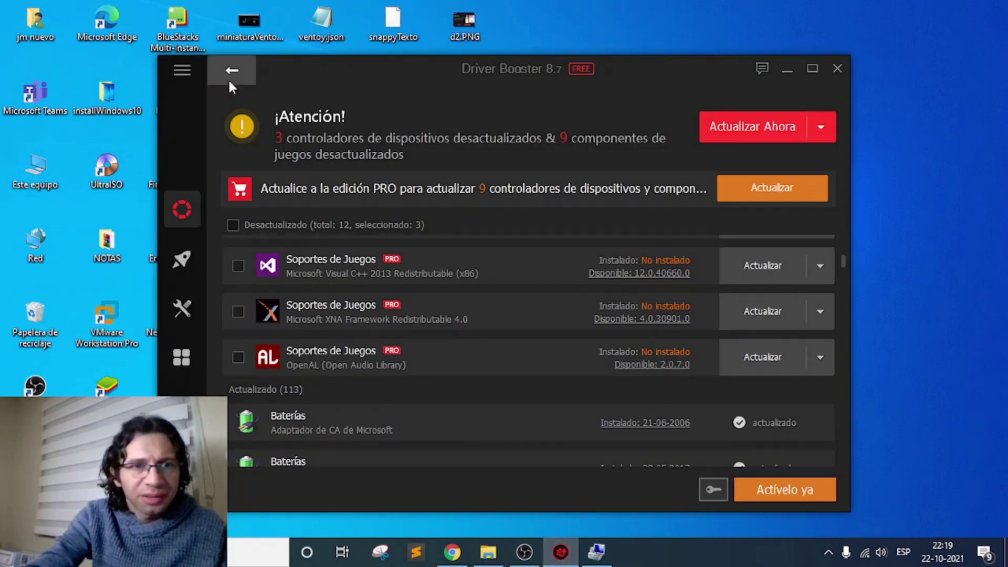
pyautogui.click(228, 74)
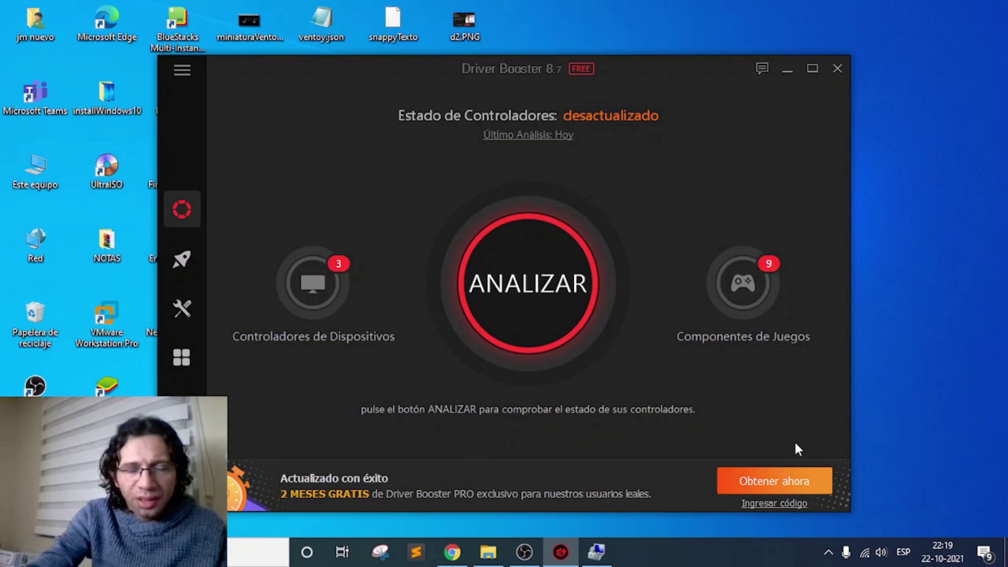
pyautogui.click(534, 285)
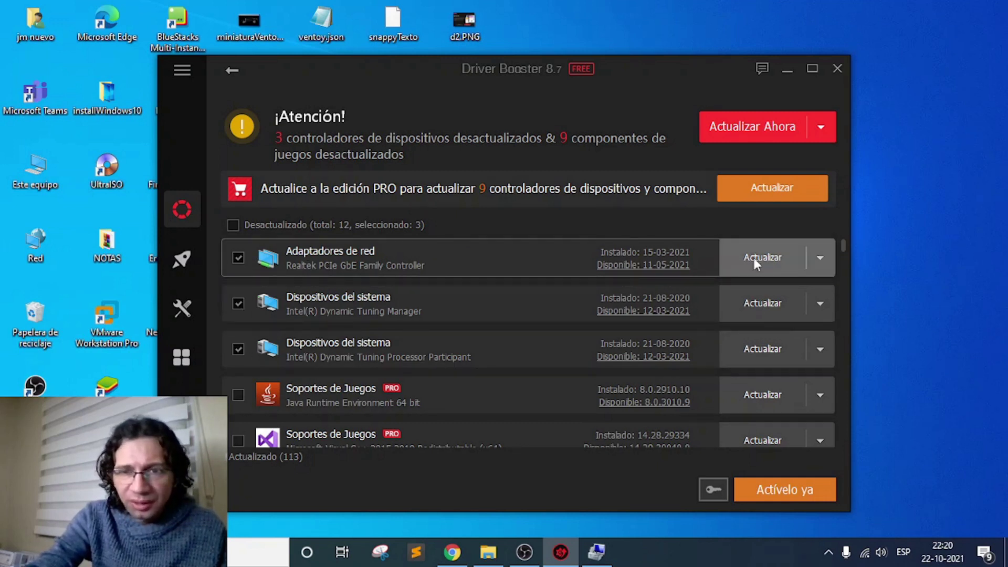
# Check the installed dates and update status of the Bluetooth drivers in the scan results, and return to the outdated drivers.
pyautogui.moveTo(843, 242); pyautogui.dragTo(843, 266)
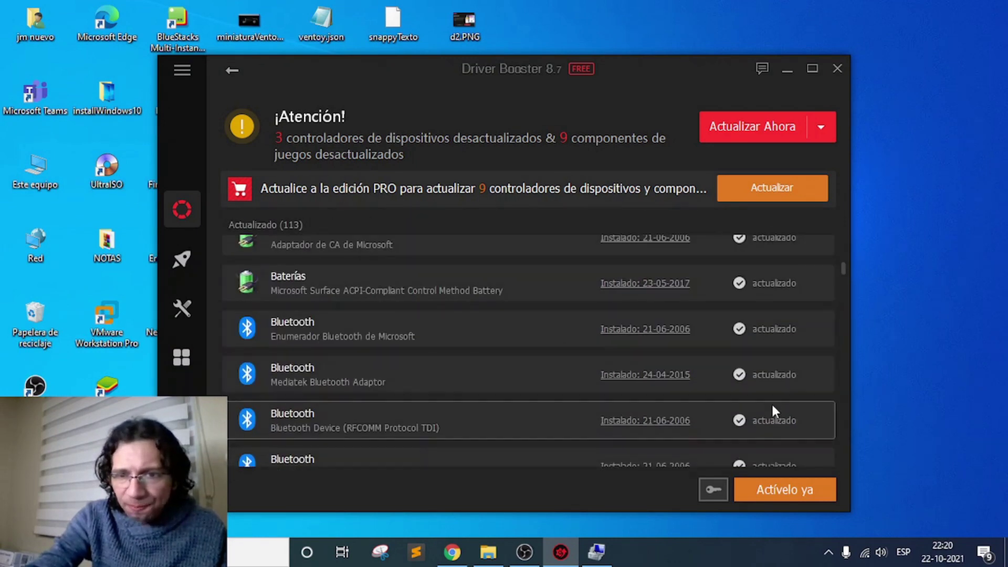
pyautogui.scroll(-3, 771, 402)
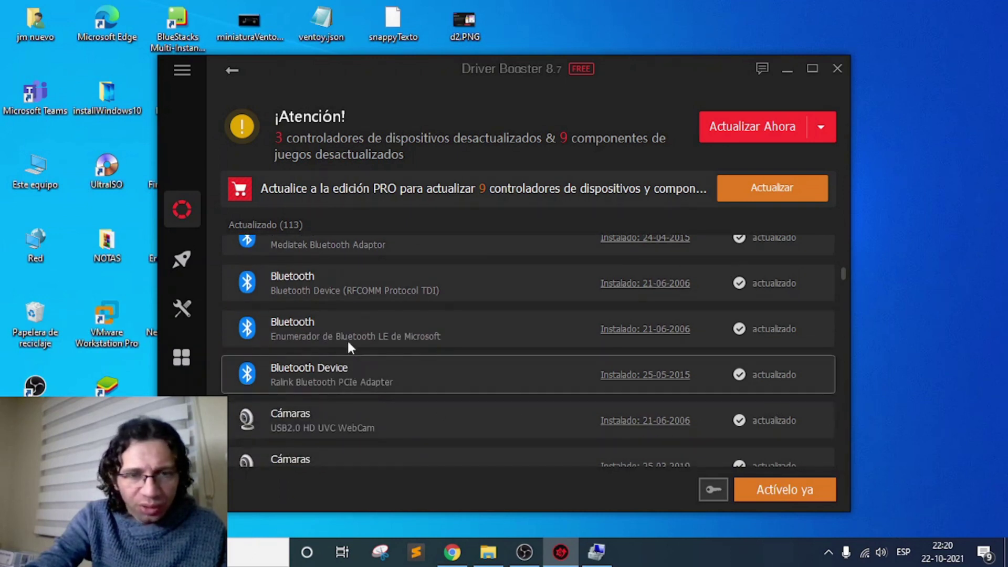
pyautogui.scroll(1, 342, 277)
pyautogui.scroll(2, 344, 278)
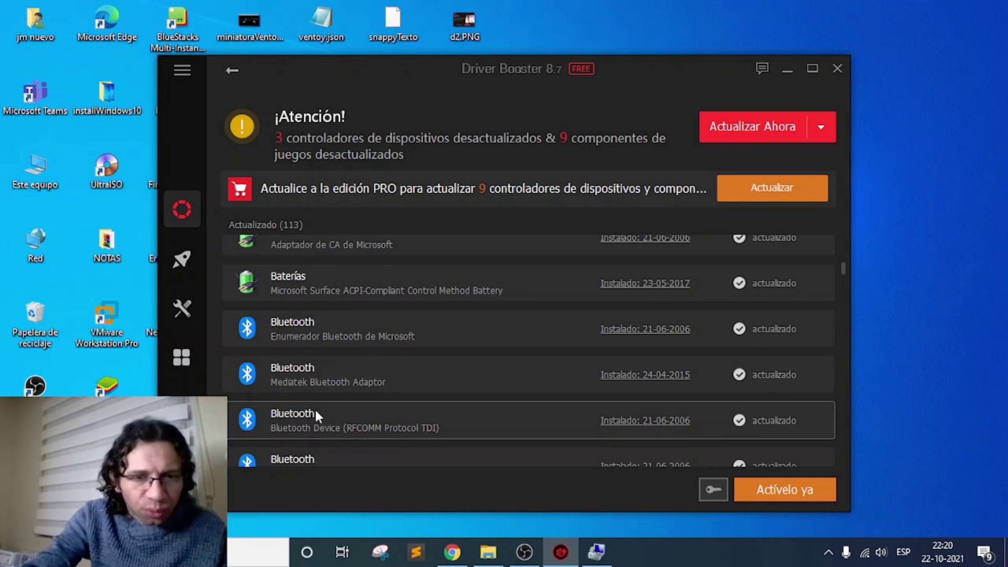
pyautogui.scroll(5, 315, 407)
pyautogui.scroll(4, 317, 405)
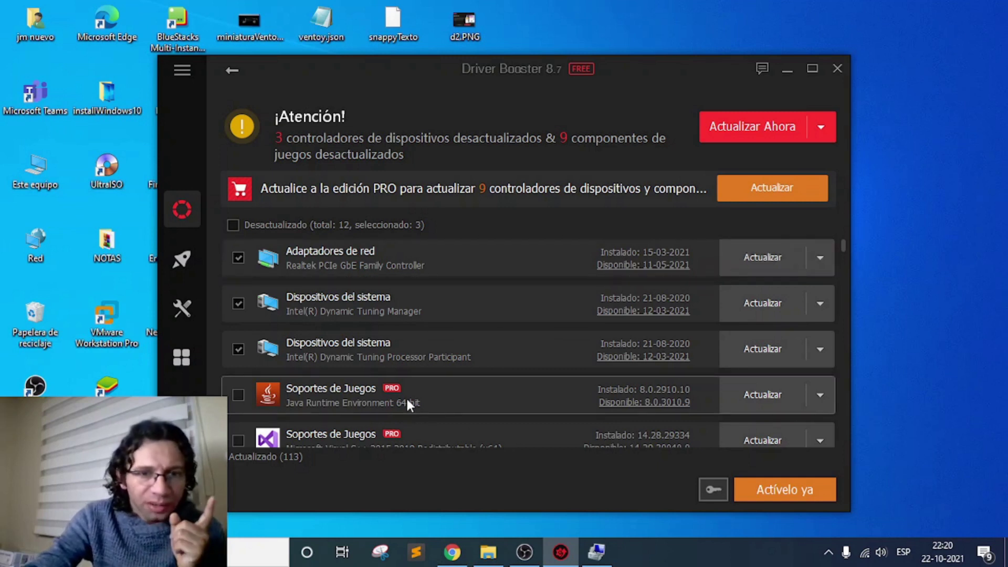
# Deselect both Intel Dynamic Tuning drivers and update the Realtek PCIe GbE Family Controller, suppressing future installation notices and continuing without PRO activation.
pyautogui.click(239, 349)
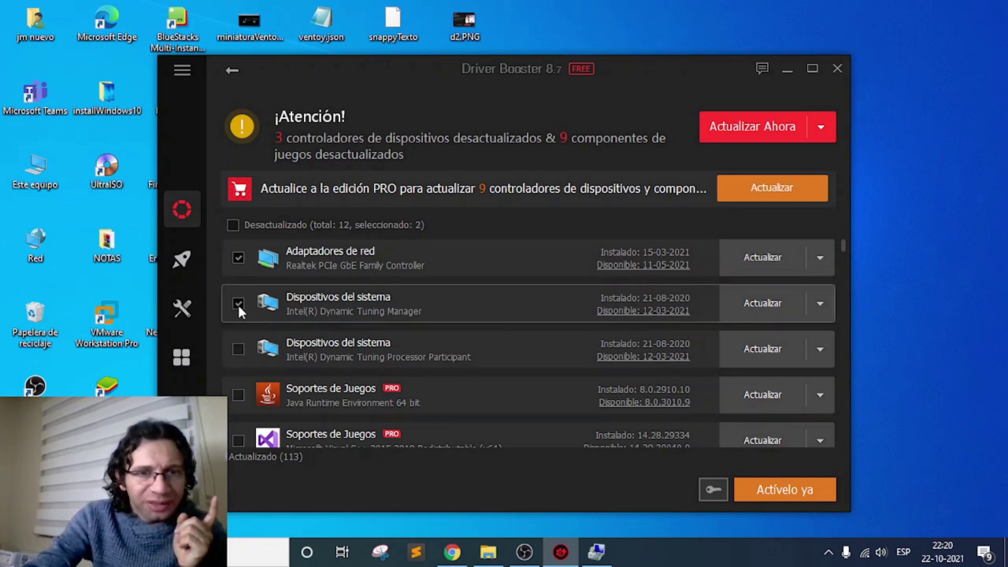
pyautogui.click(238, 303)
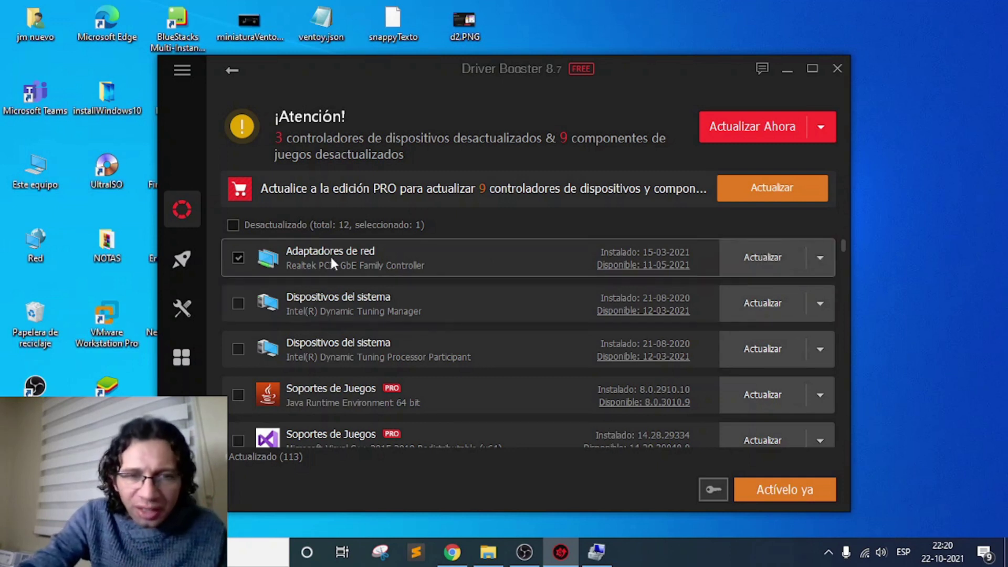
pyautogui.click(757, 257)
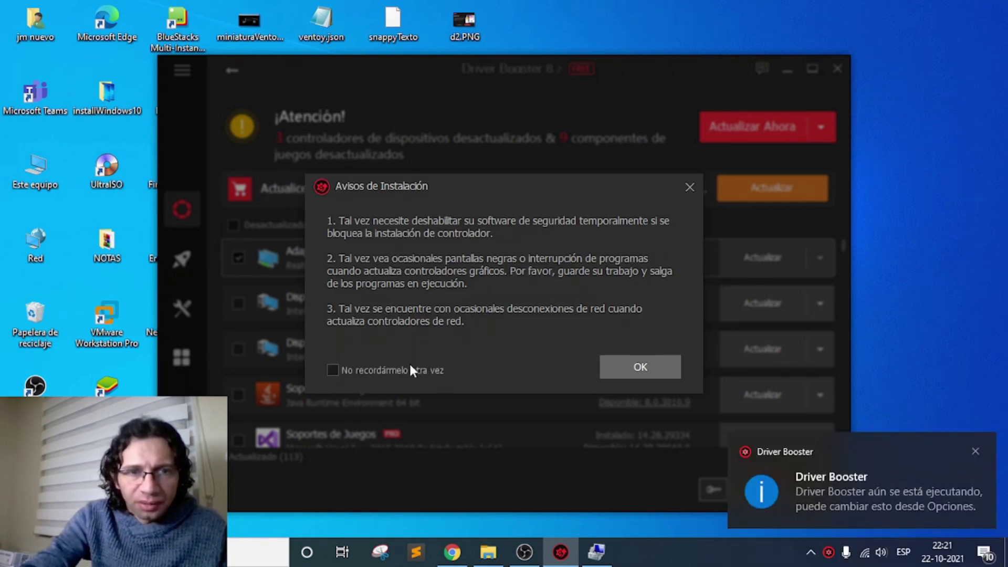
pyautogui.click(407, 369)
pyautogui.click(640, 365)
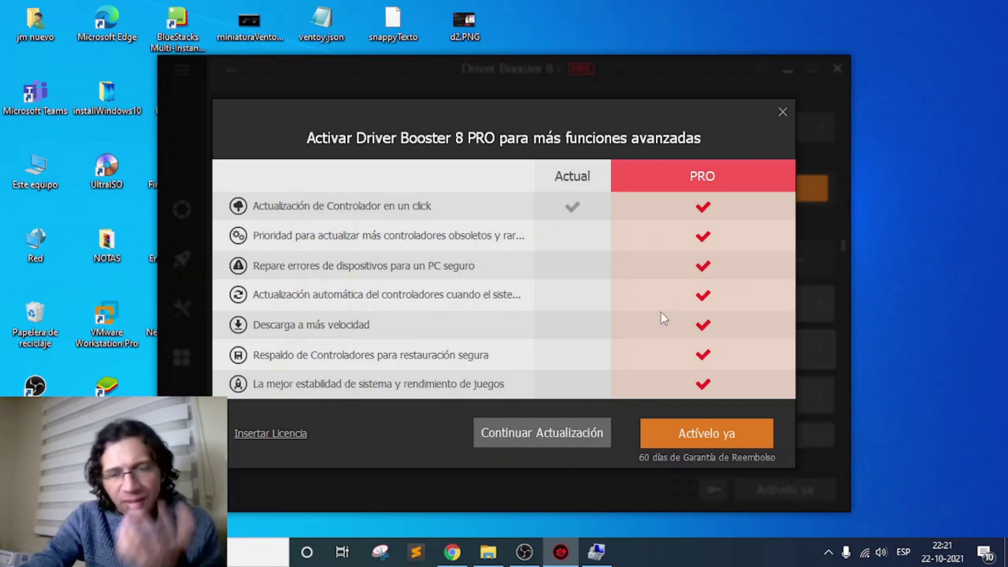
pyautogui.click(534, 440)
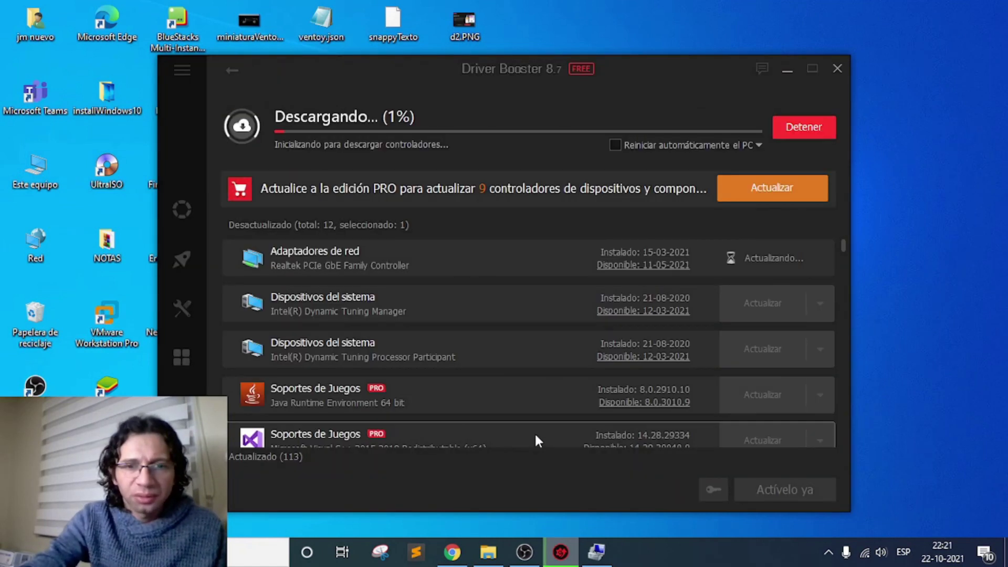